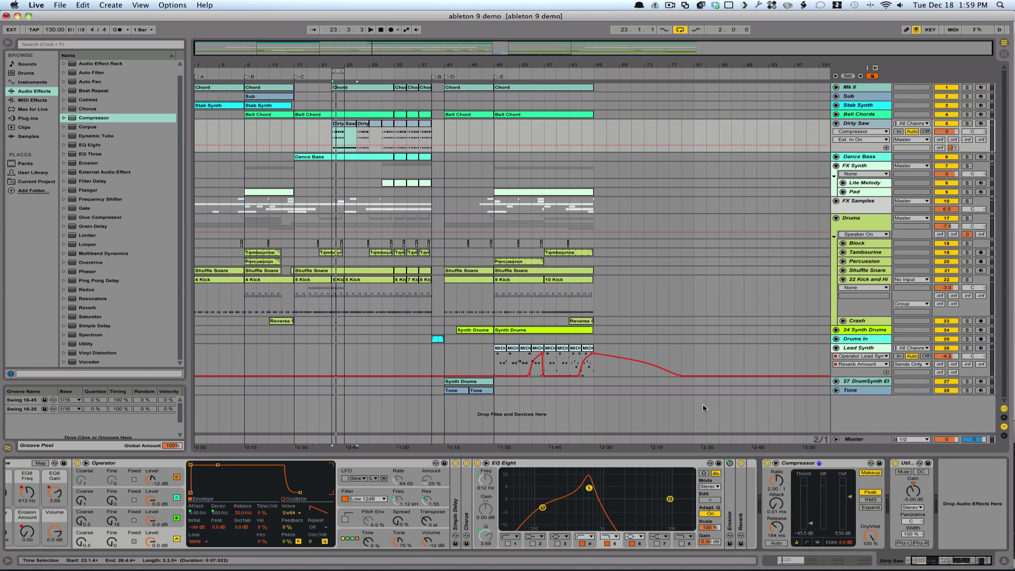
# Step: Select the Dirty Saw Compressor and audition the mix, then the soloed Dirty Saw track
pyautogui.click(793, 467)
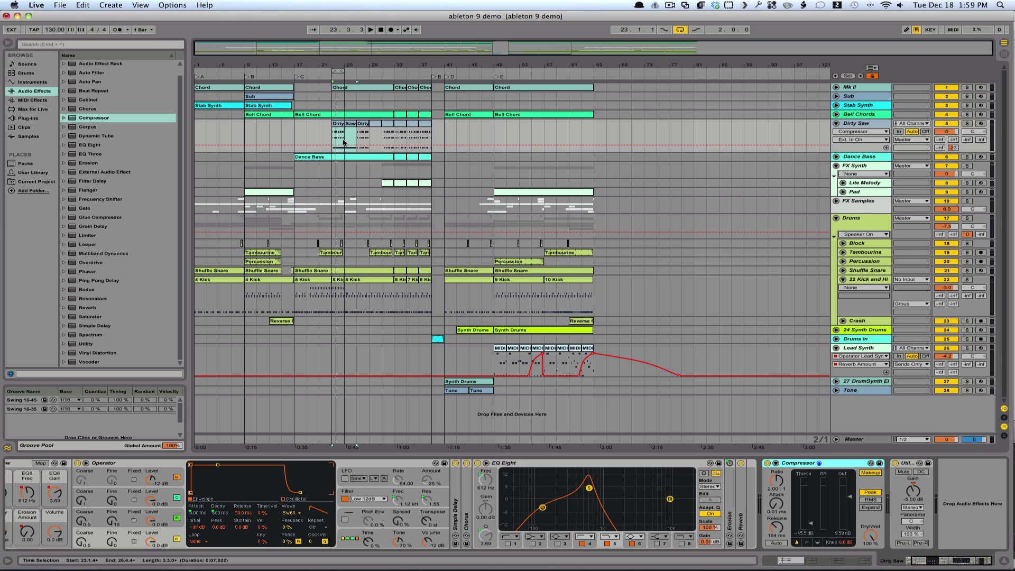
pyautogui.press('space')
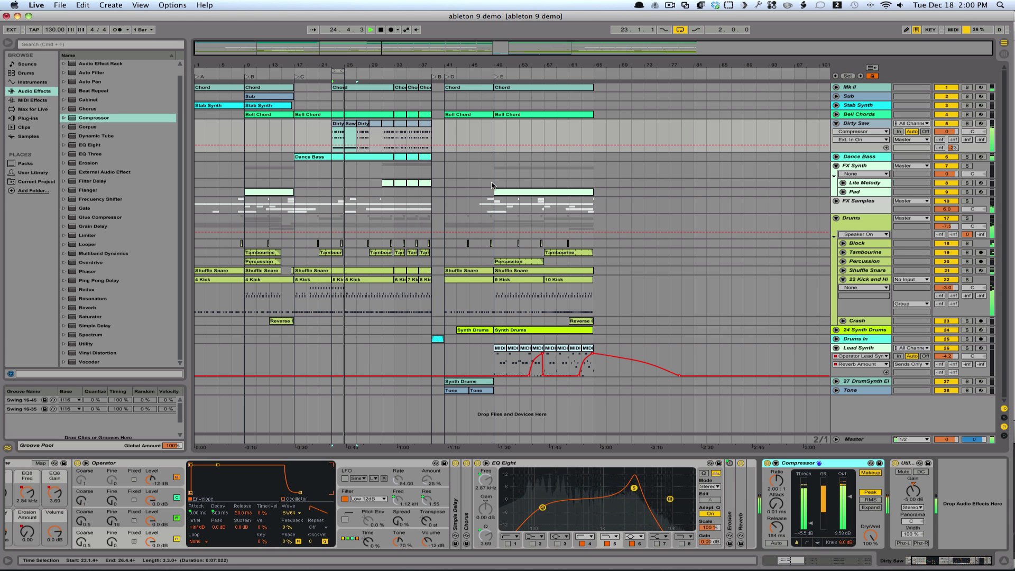
pyautogui.press('space')
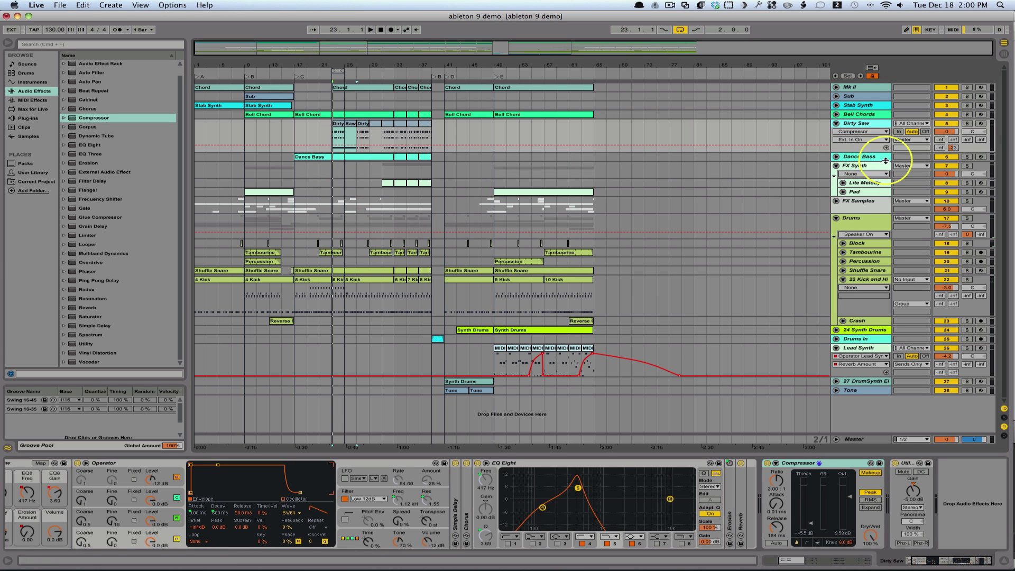
pyautogui.click(967, 124)
pyautogui.press('space')
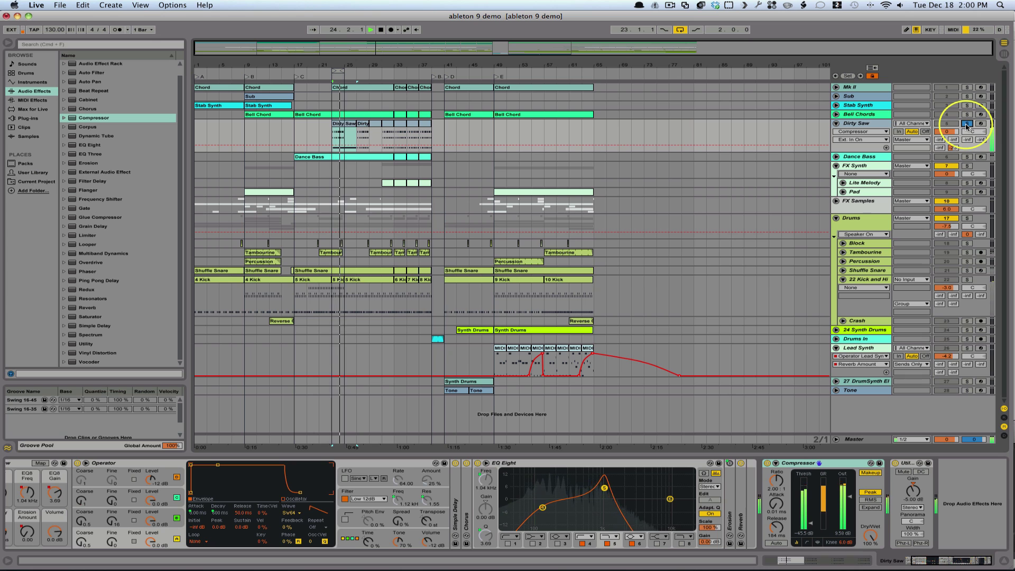
pyautogui.press('space')
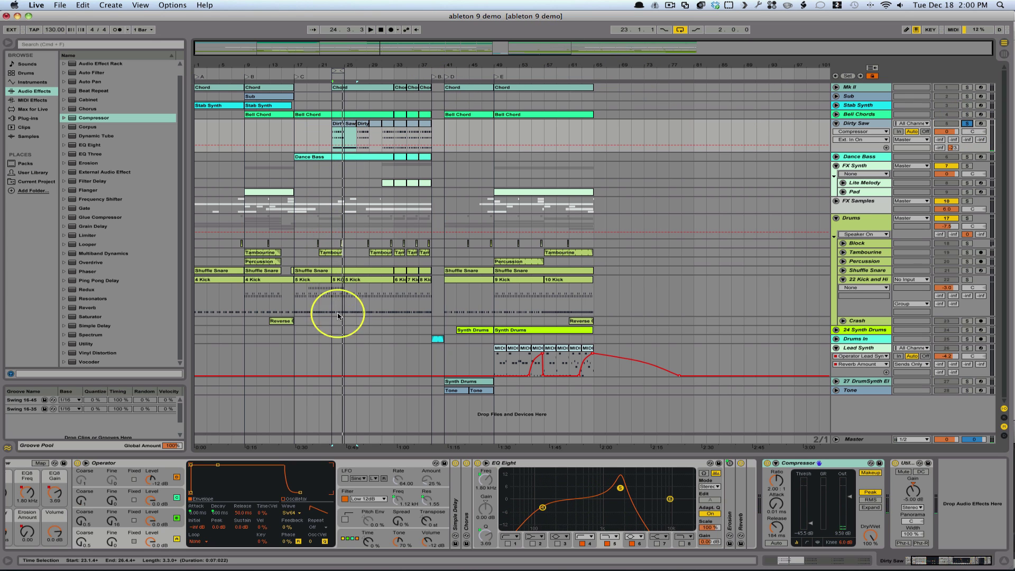
# Step: Show the 22 Kick and Hihats devices, solo that track and play it
pyautogui.click(335, 289)
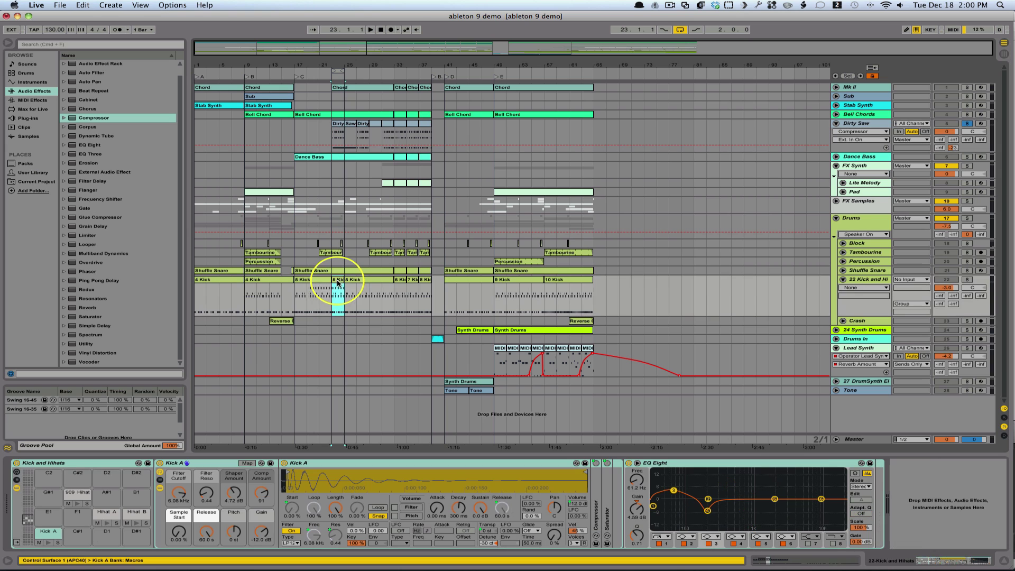
pyautogui.click(967, 280)
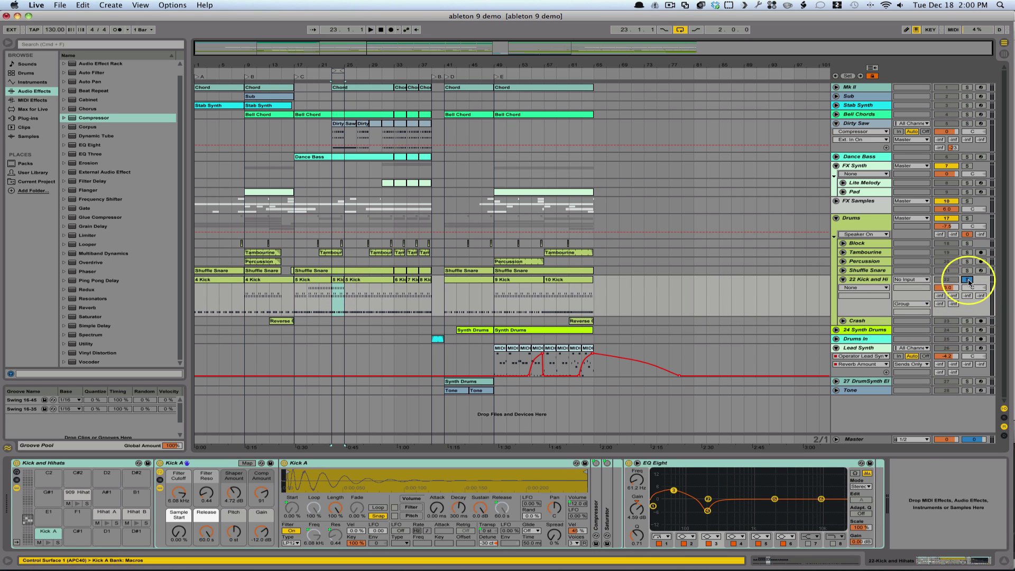
pyautogui.press('space')
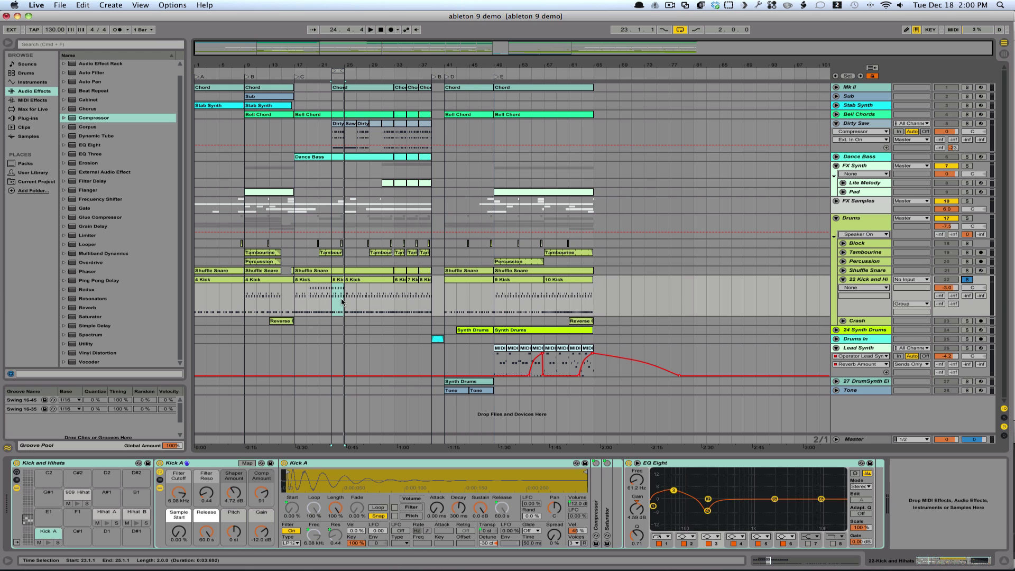
# Step: Select the Dirty Saw track's Compressor and expand its sidechain section
pyautogui.click(875, 126)
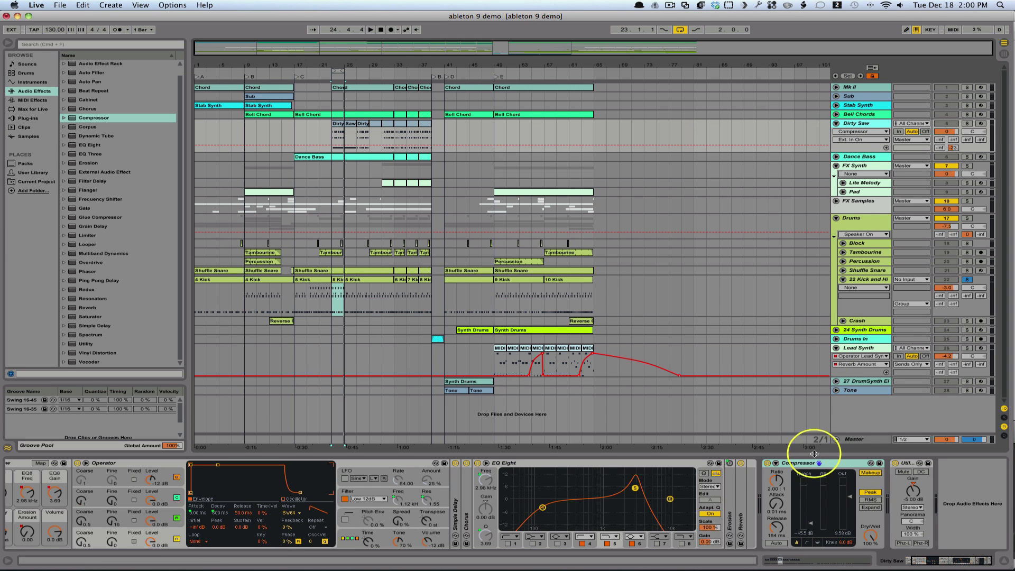
pyautogui.click(798, 464)
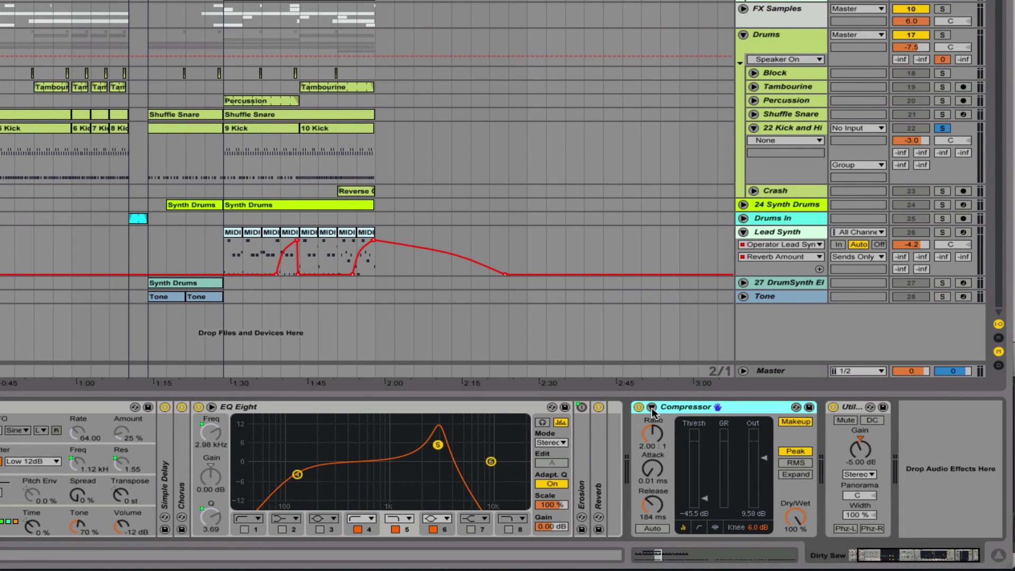
pyautogui.click(652, 407)
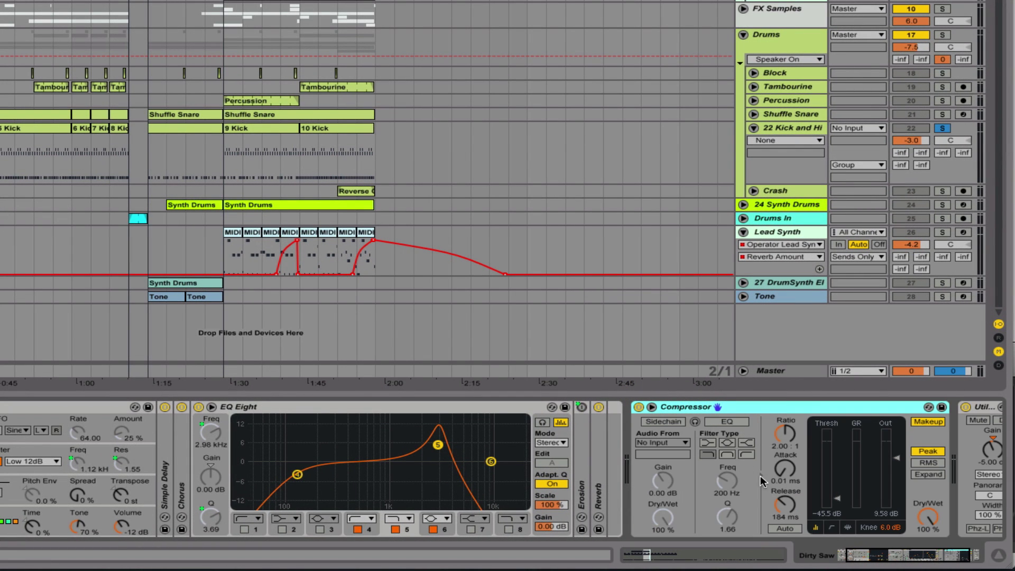
# Step: Enable the Compressor sidechain with 22-Kick and Hihats as its audio source
pyautogui.click(650, 423)
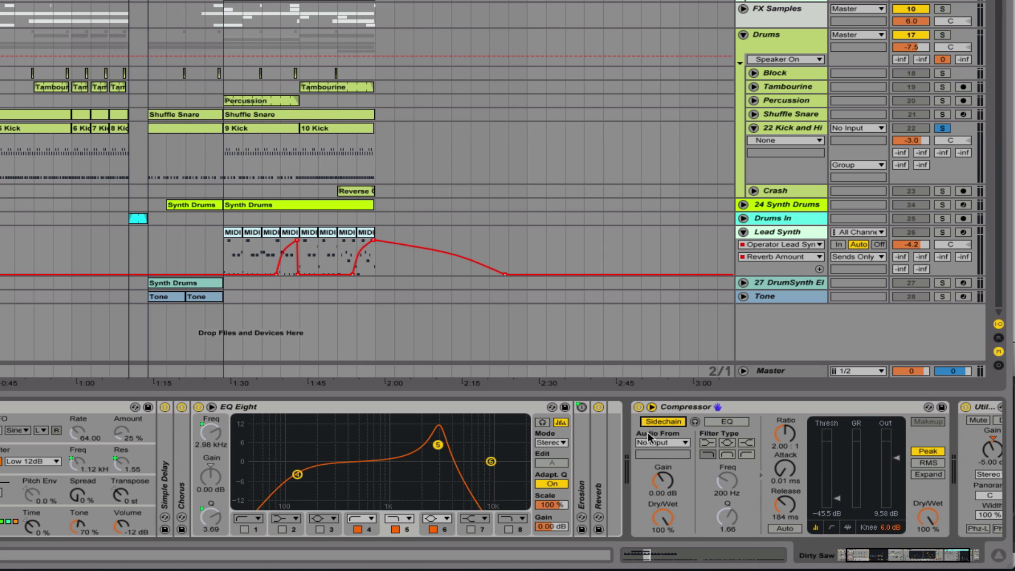
pyautogui.click(685, 444)
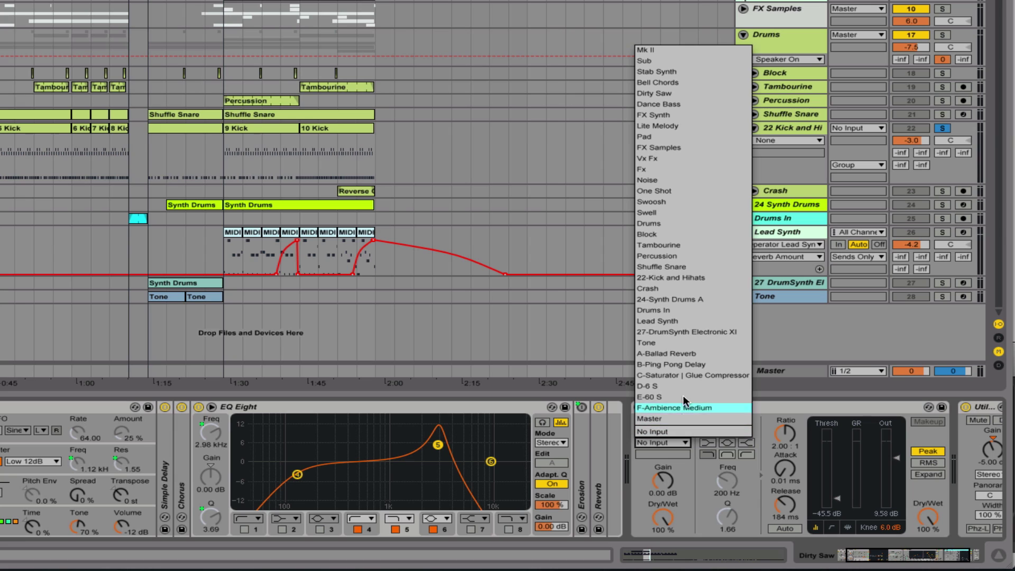
pyautogui.click(668, 277)
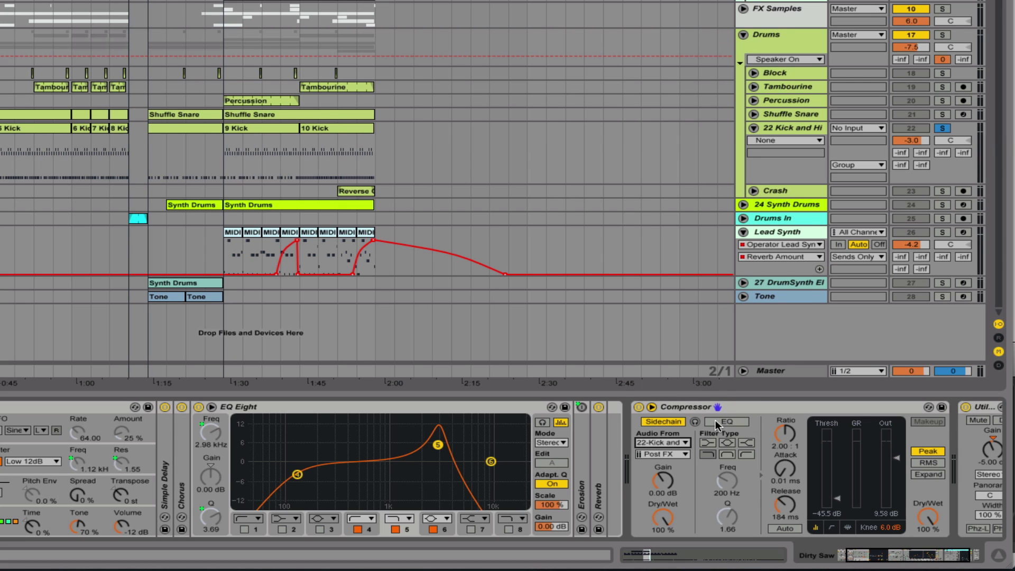
# Step: Raise the threshold and lower the output to 3.63 dB, then play to hear the ducking
pyautogui.click(842, 504)
pyautogui.moveTo(837, 459); pyautogui.dragTo(837, 445)
pyautogui.moveTo(900, 456); pyautogui.dragTo(900, 465)
pyautogui.press('space')
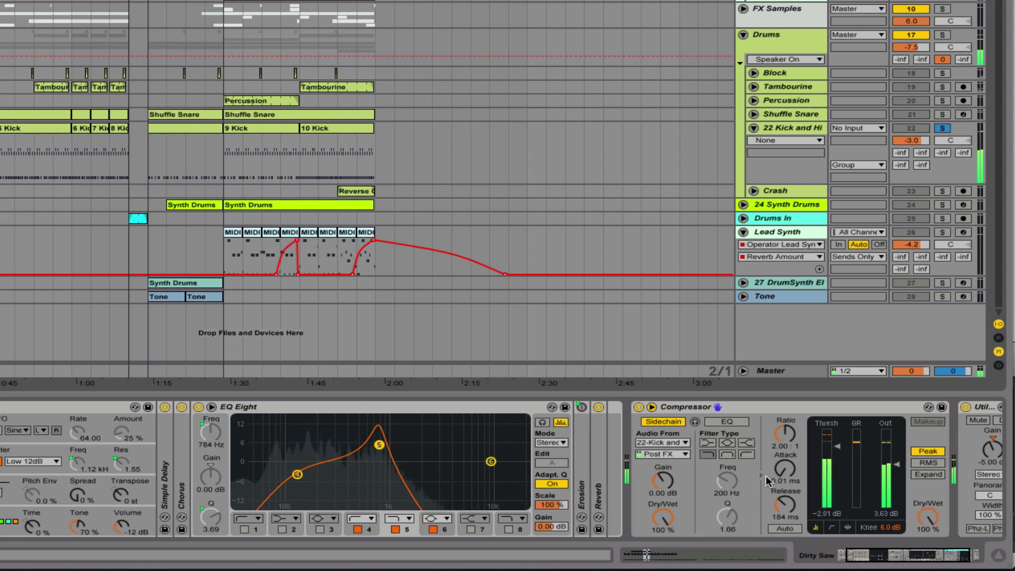
# Step: Stop and restart playback to audition the compression
pyautogui.press('space')
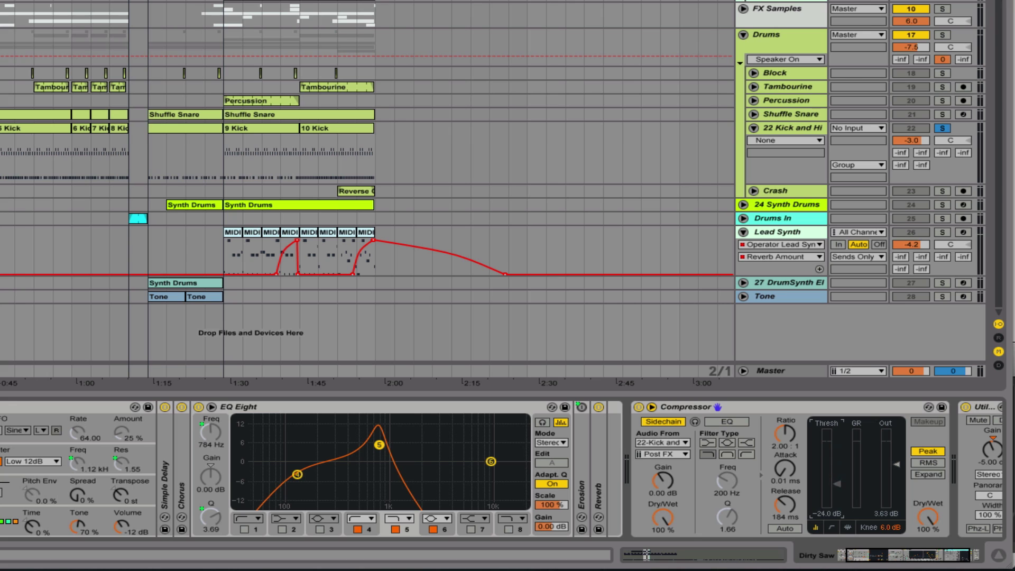
pyautogui.press('space')
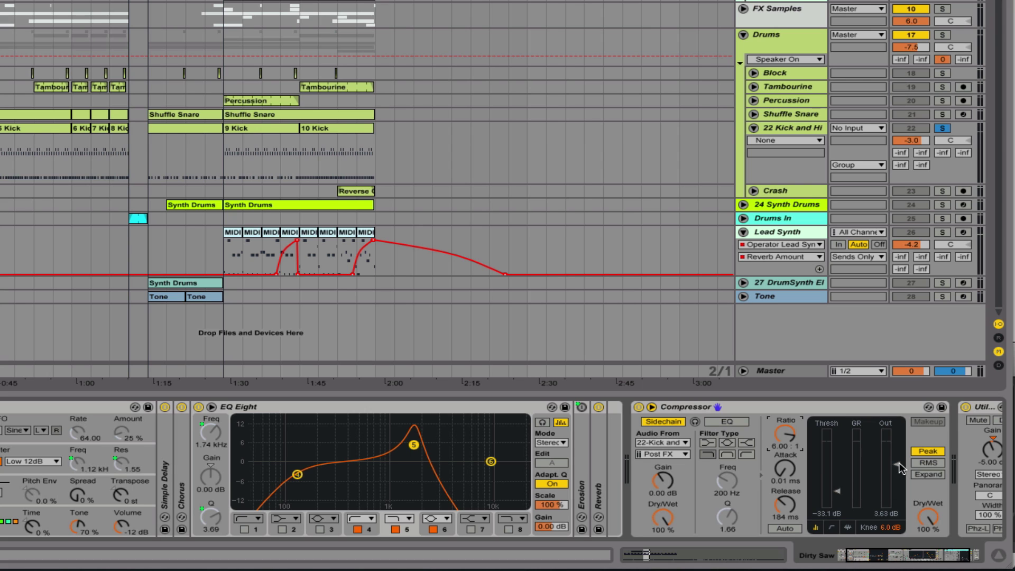
# Step: Boost the Compressor output to 12.9 dB and lengthen release to 194 ms during playback
pyautogui.moveTo(899, 468); pyautogui.dragTo(896, 454)
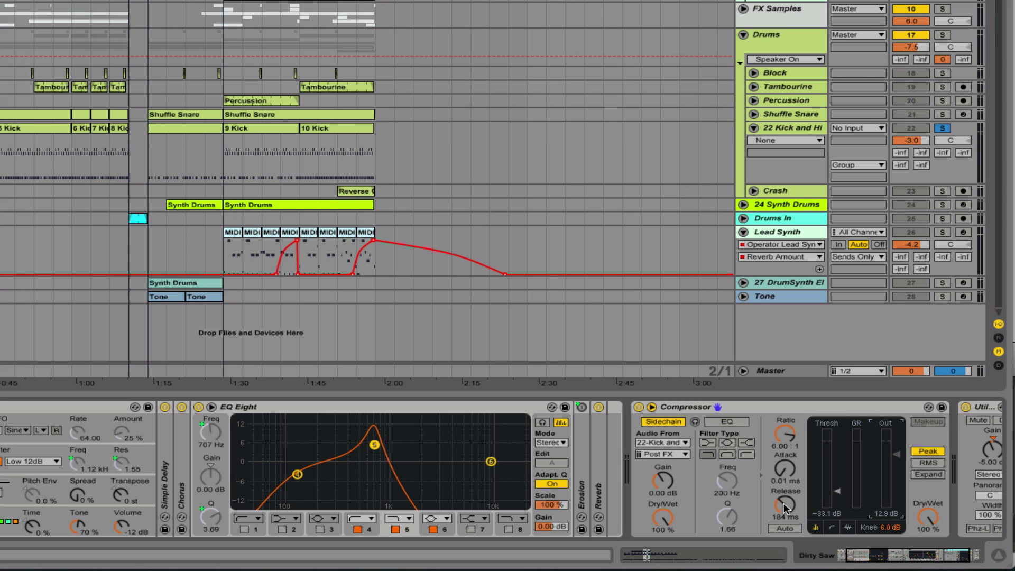
pyautogui.press('space')
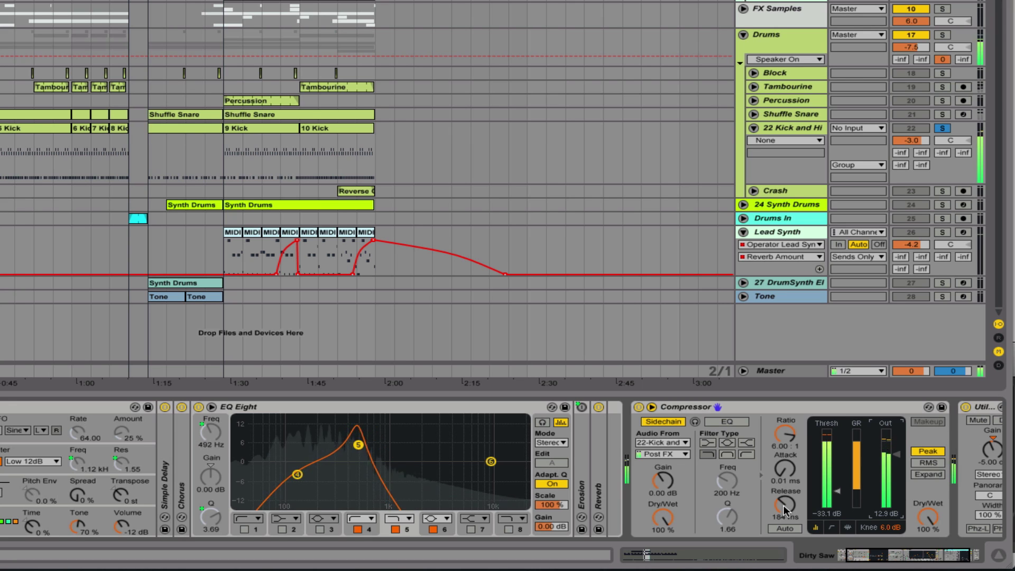
pyautogui.moveTo(783, 506); pyautogui.dragTo(784, 497)
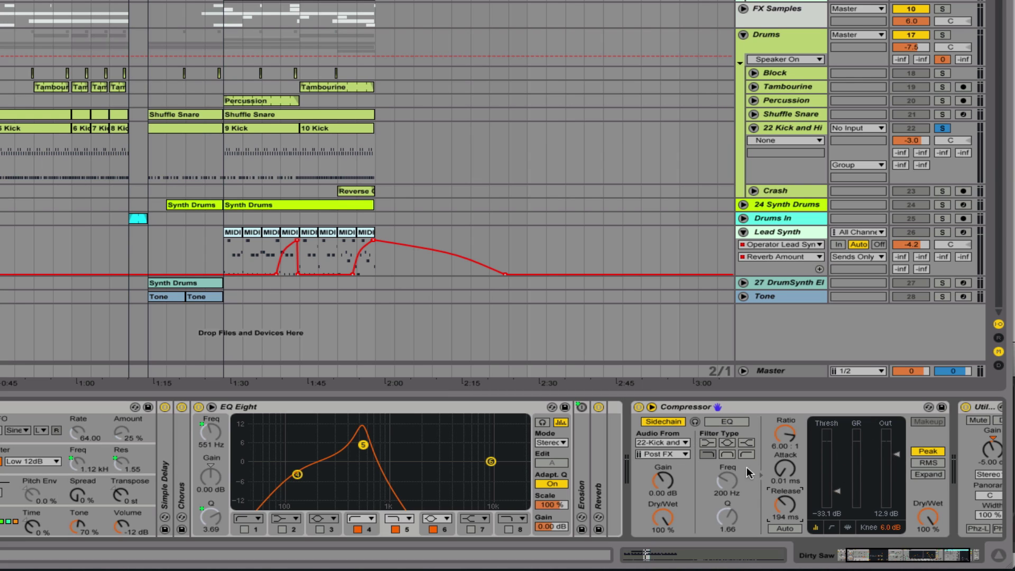
# Step: Enable the sidechain EQ, set its frequency to 108 Hz, and play to audition it
pyautogui.click(725, 422)
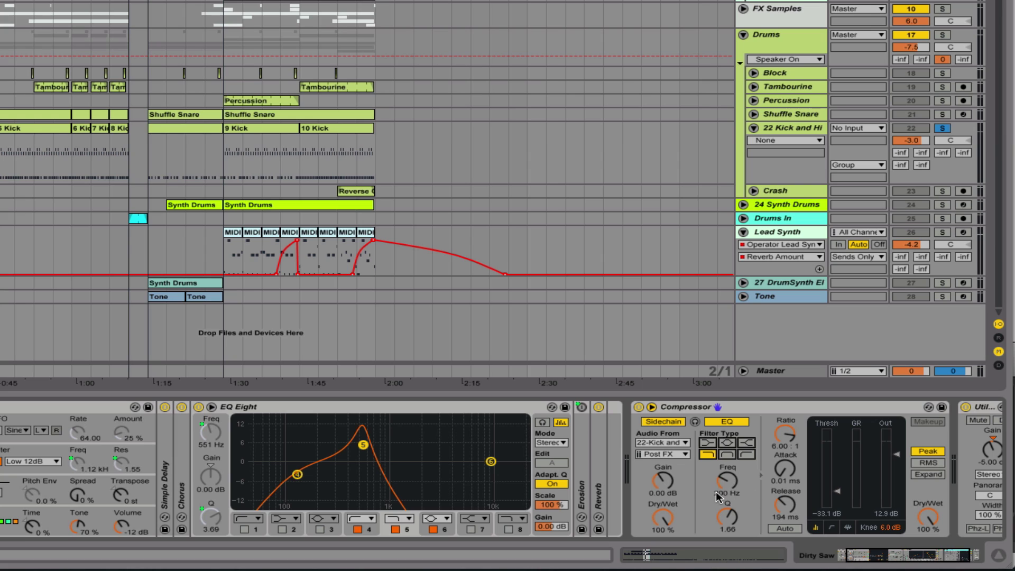
pyautogui.click(734, 487)
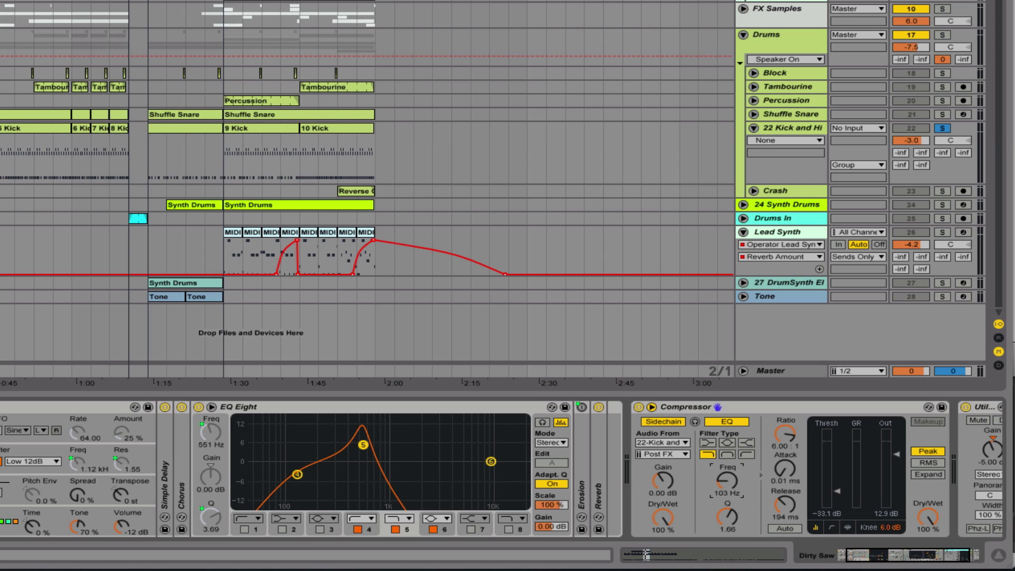
pyautogui.moveTo(734, 487); pyautogui.dragTo(734, 485)
pyautogui.press('space')
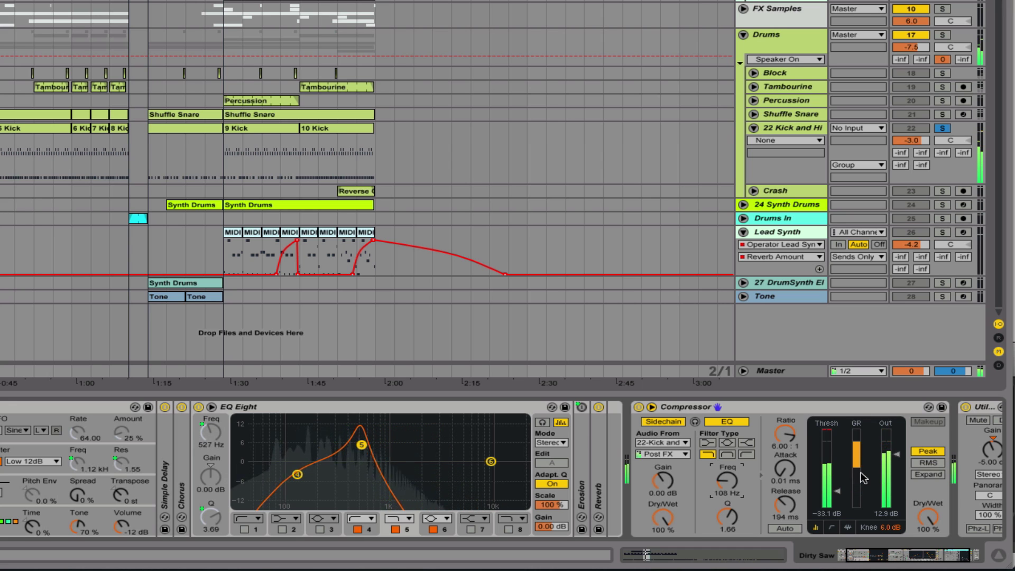
pyautogui.press('space')
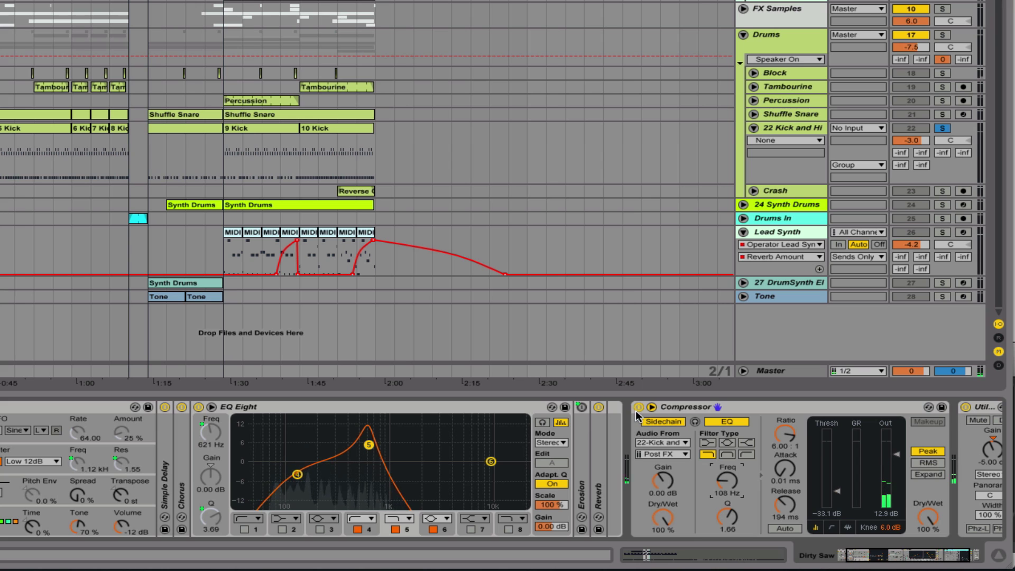
pyautogui.click(638, 407)
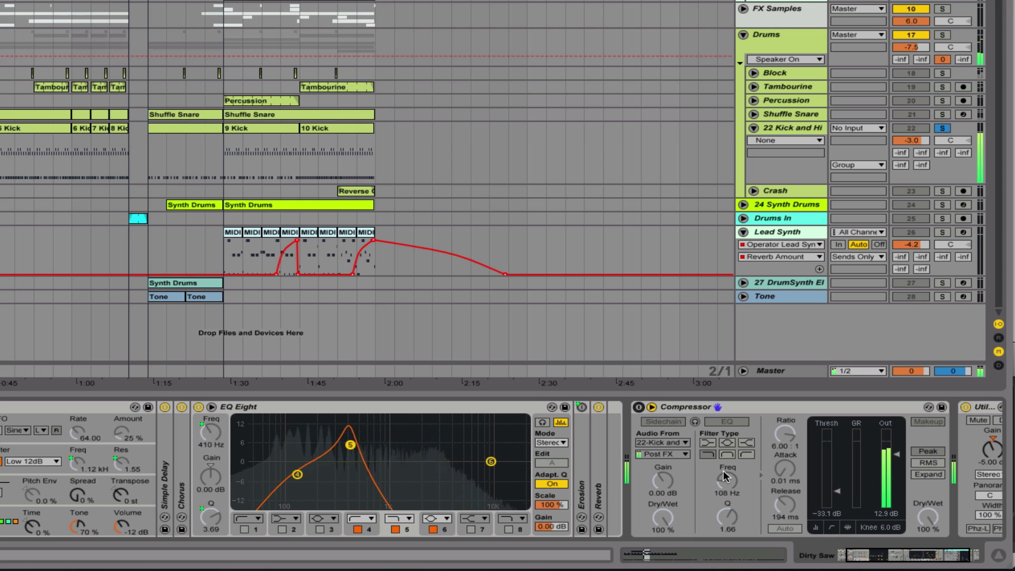
pyautogui.click(639, 407)
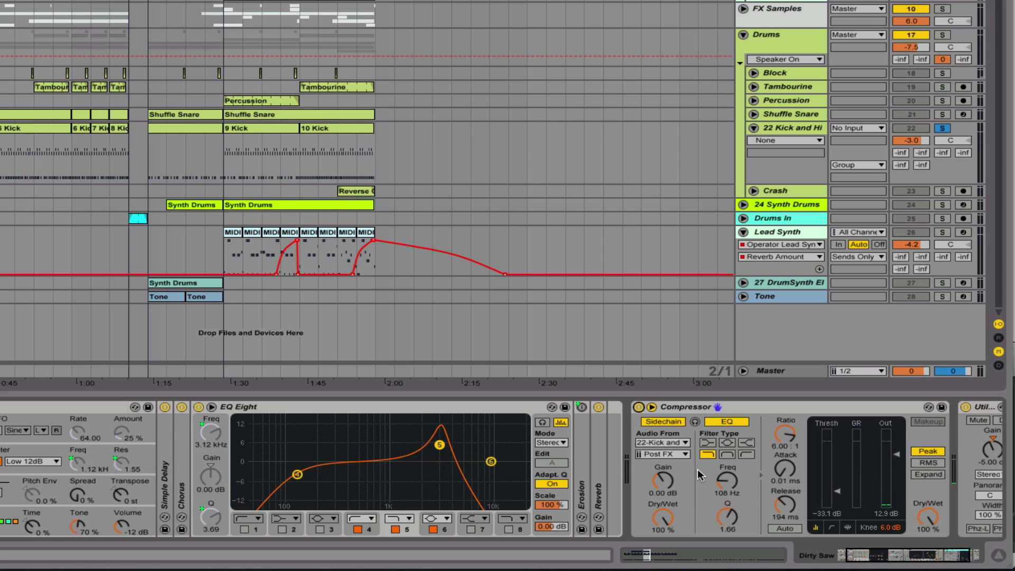
pyautogui.click(684, 406)
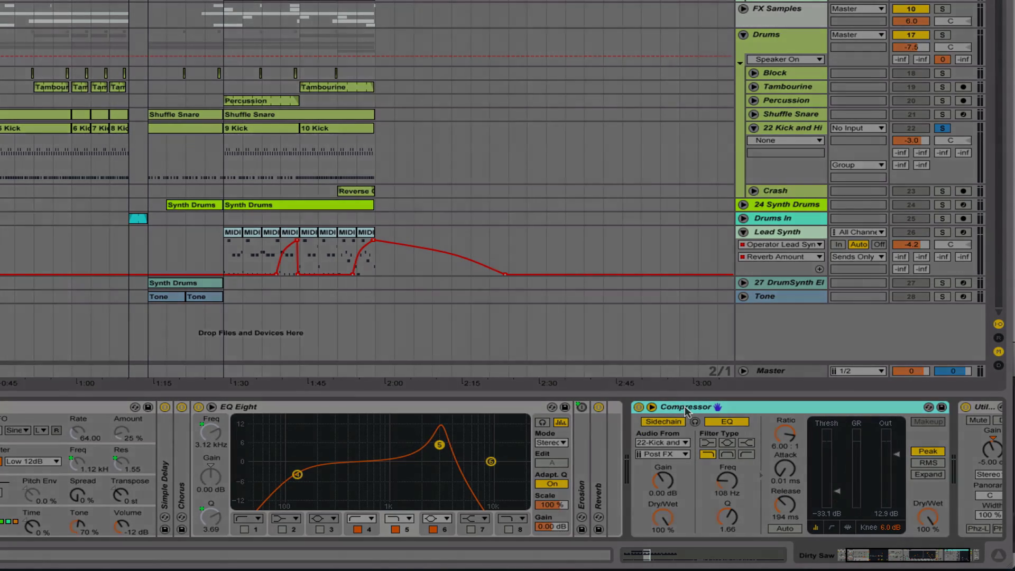